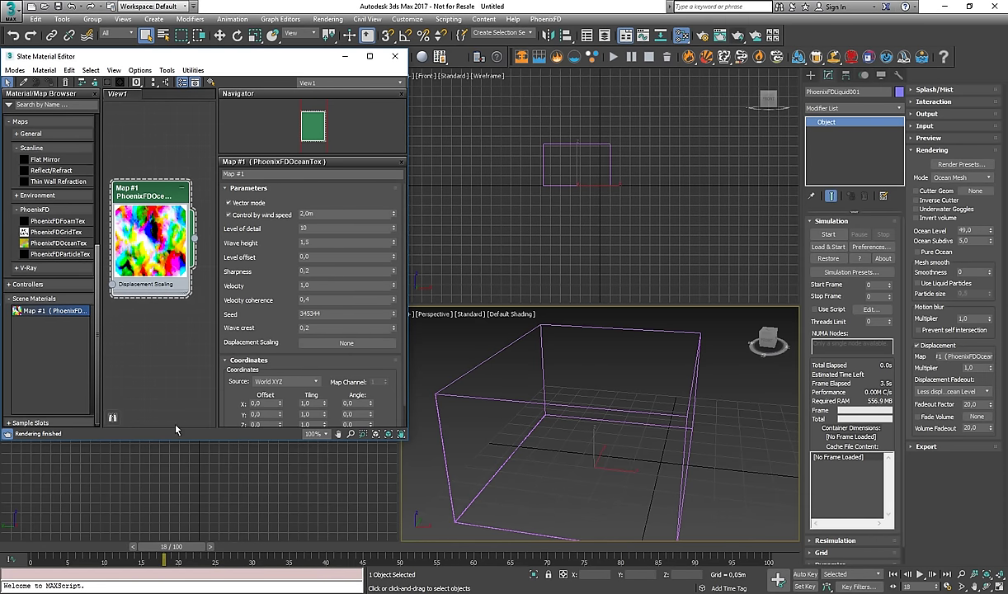
# Compare the simulated ocean mesh at frames 1 and 3 of the timeline.
pyautogui.click(67, 547)
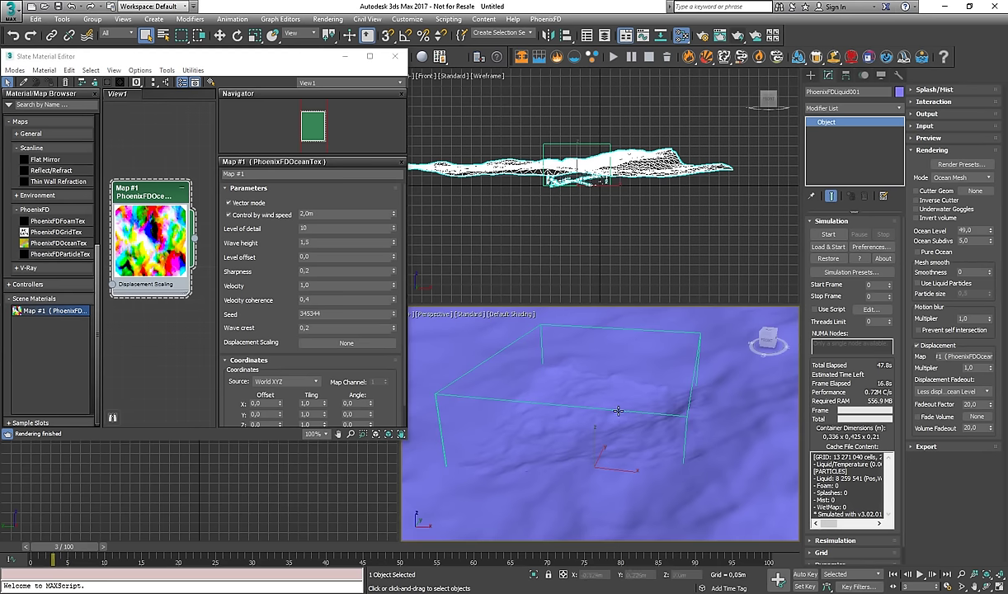
pyautogui.scroll(-1, 242, 272)
pyautogui.scroll(1, 249, 239)
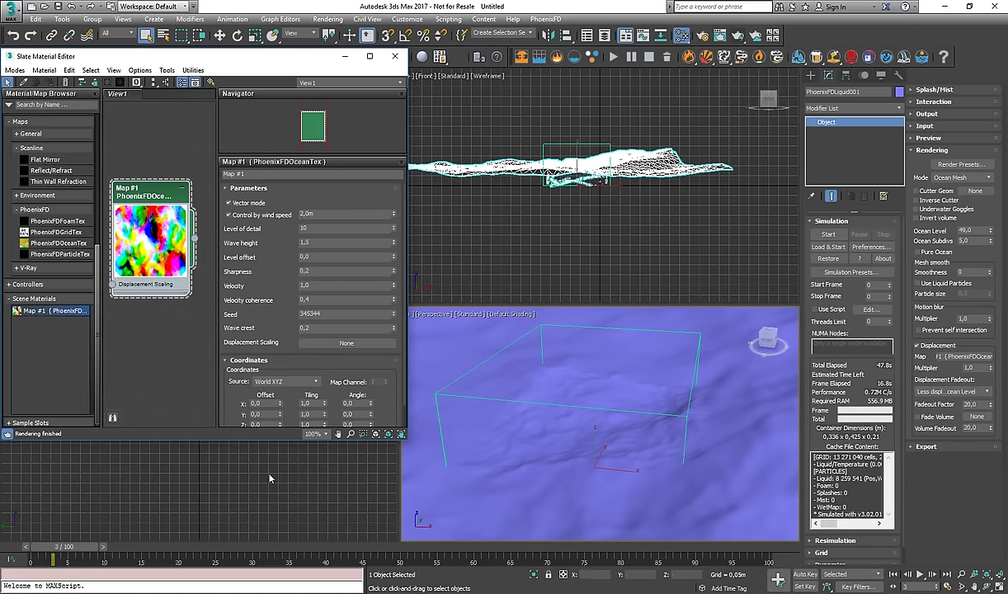
pyautogui.moveTo(76, 547)
pyautogui.mouseDown()
pyautogui.moveTo(64, 548)
pyautogui.moveTo(301, 552)
pyautogui.moveTo(52, 550)
pyautogui.moveTo(771, 555)
pyautogui.moveTo(58, 556)
pyautogui.mouseUp()
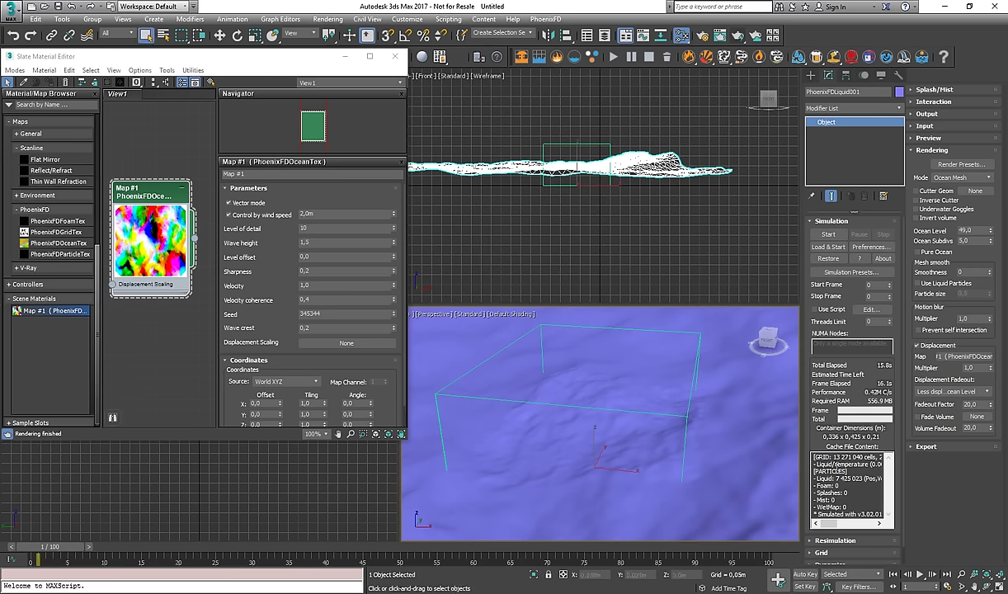
pyautogui.moveTo(833, 457); pyautogui.dragTo(865, 457)
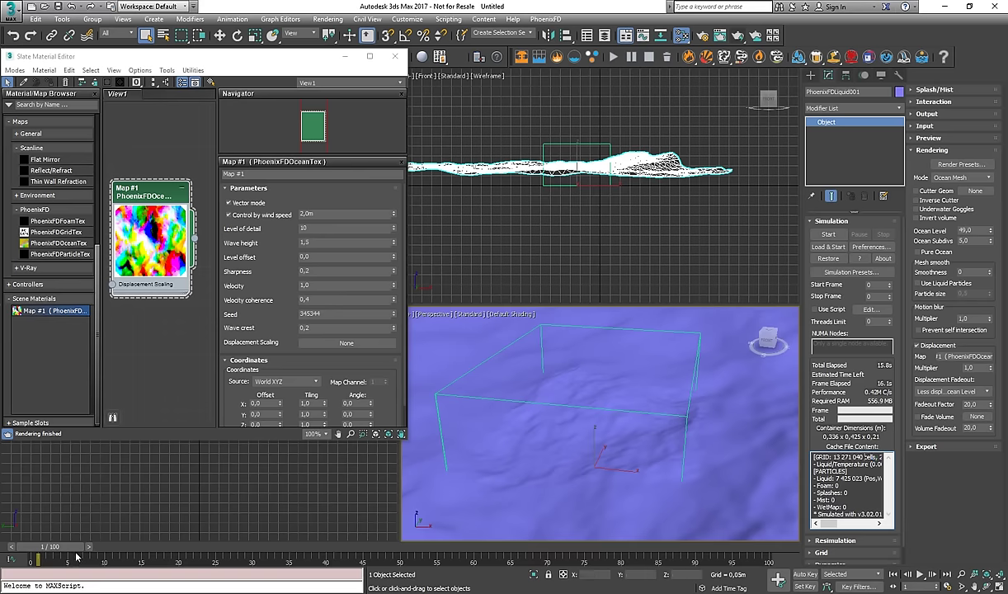
pyautogui.moveTo(65, 554); pyautogui.dragTo(81, 551)
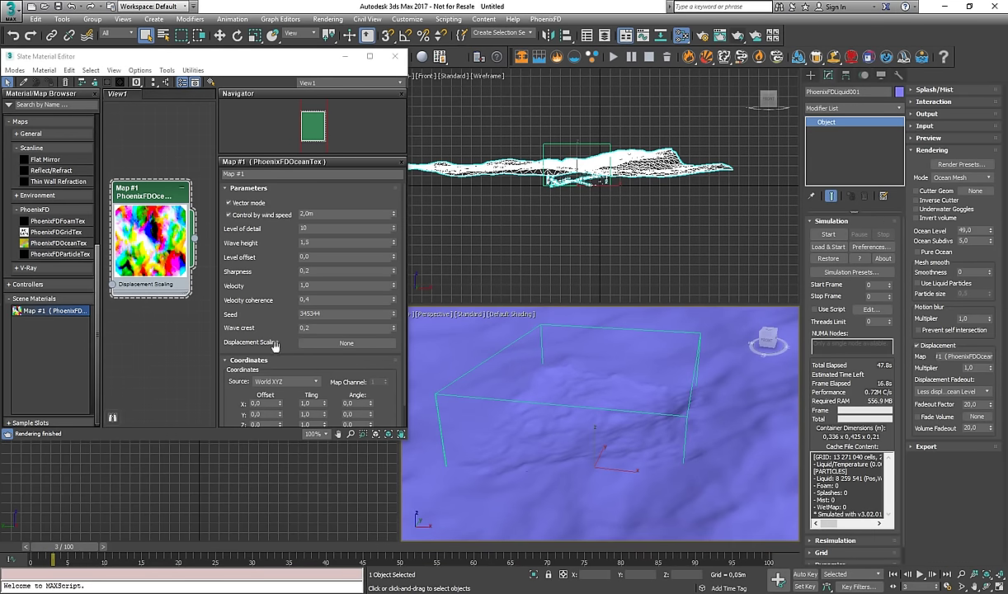
pyautogui.scroll(-1, 263, 278)
pyautogui.scroll(1, 265, 272)
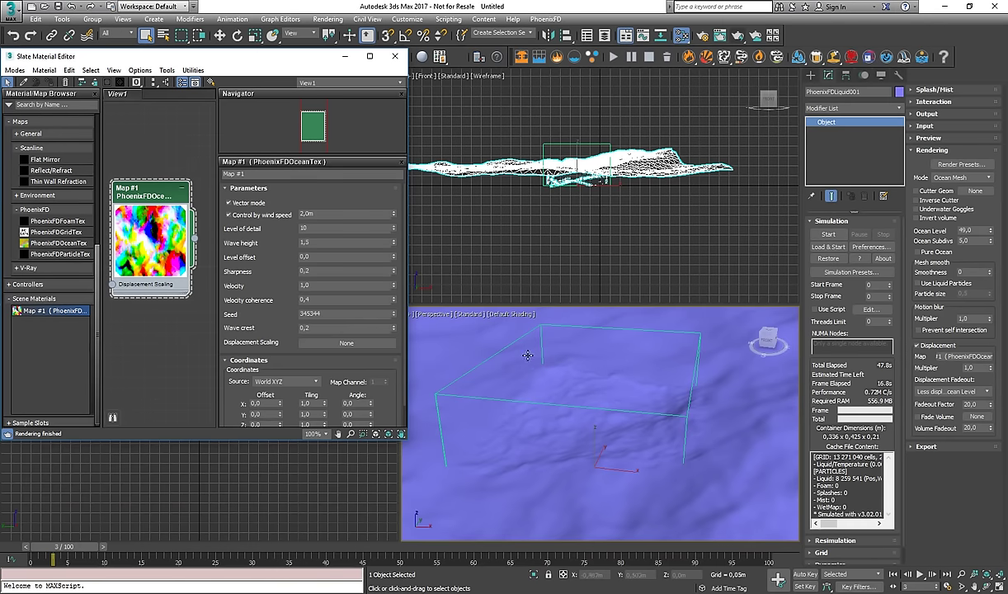
# Look through the available modifiers for displacement options such as Displace and VRayDisplacementMod, without applying one.
pyautogui.click(840, 108)
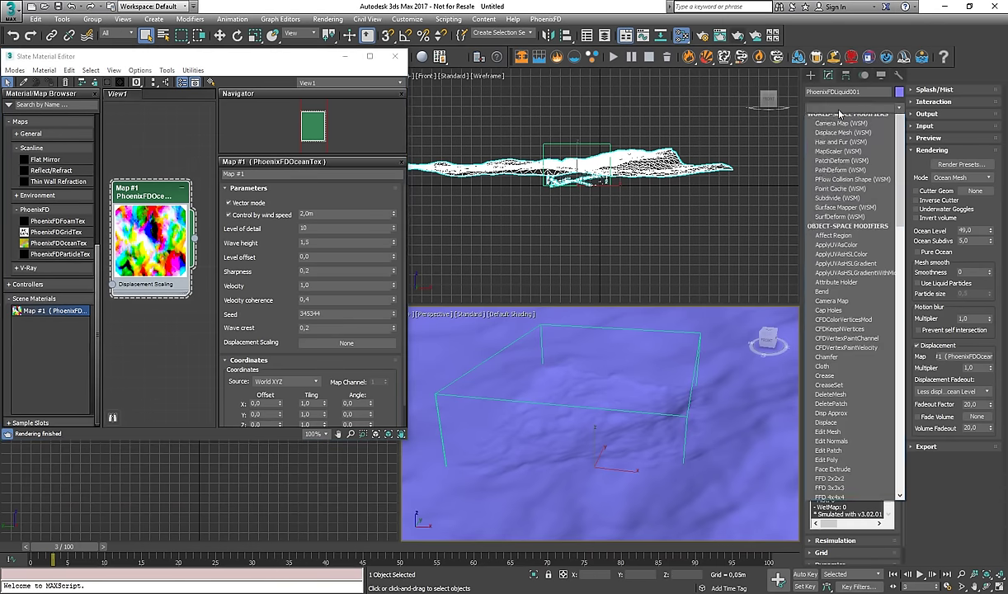
pyautogui.scroll(-3, 839, 113)
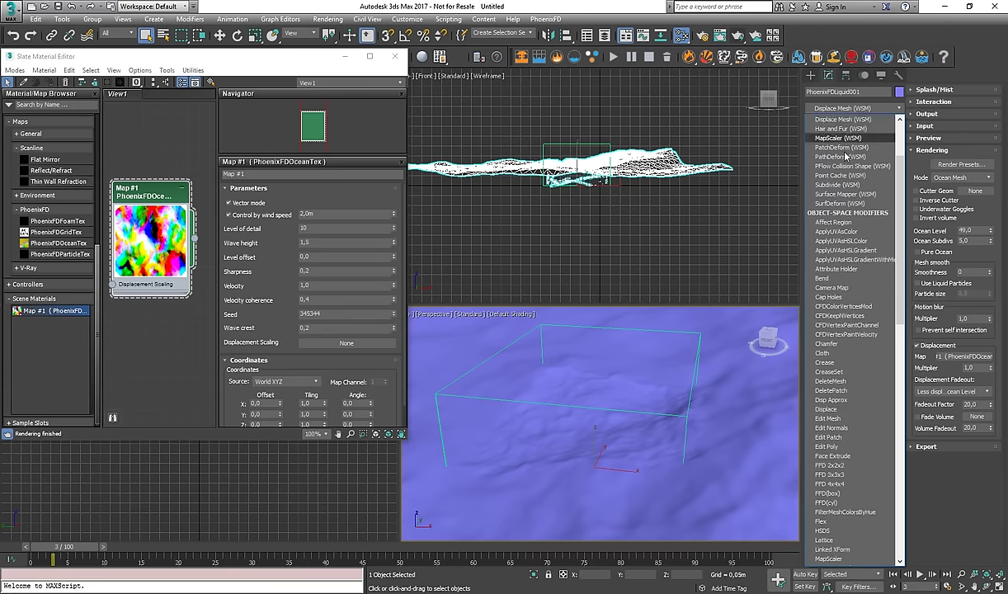
pyautogui.scroll(-1, 841, 293)
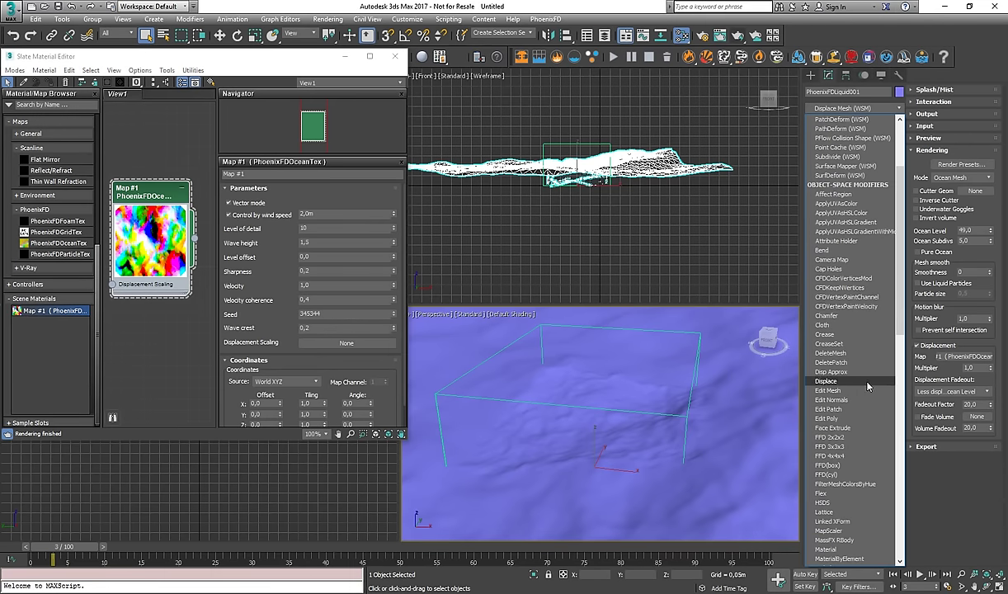
pyautogui.click(856, 111)
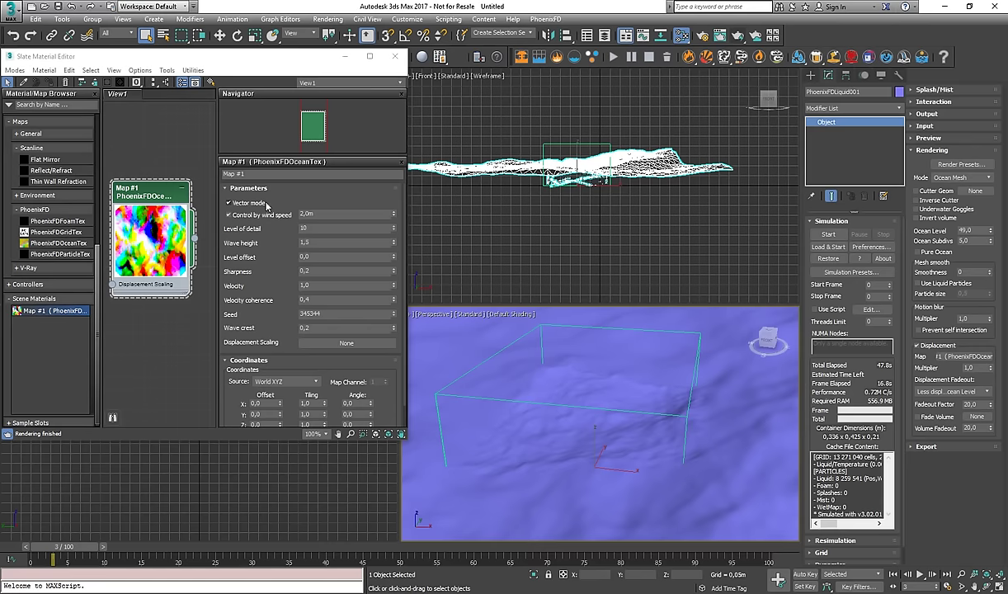
pyautogui.click(852, 108)
pyautogui.scroll(-15, 847, 282)
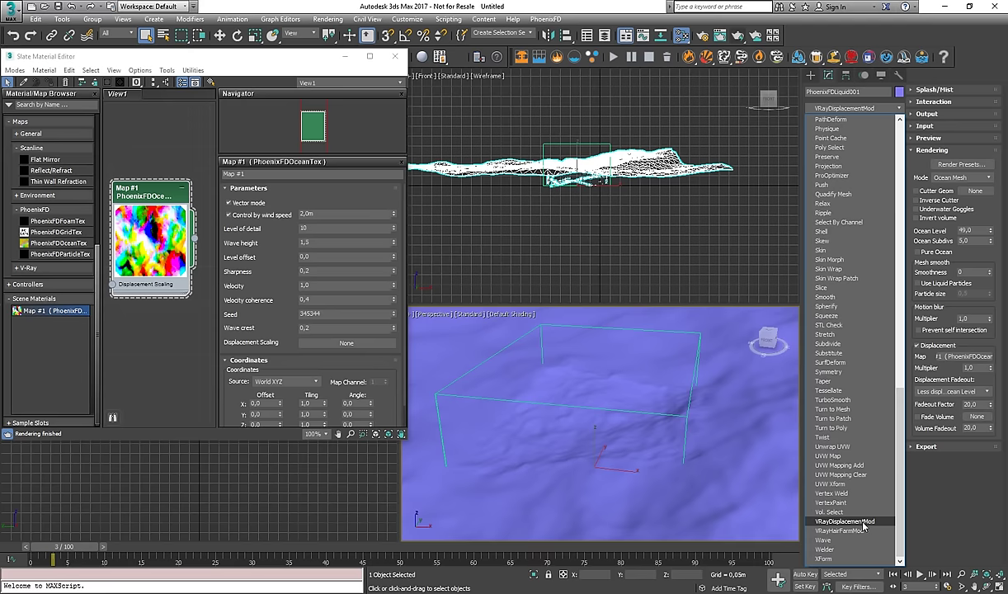
pyautogui.click(718, 367)
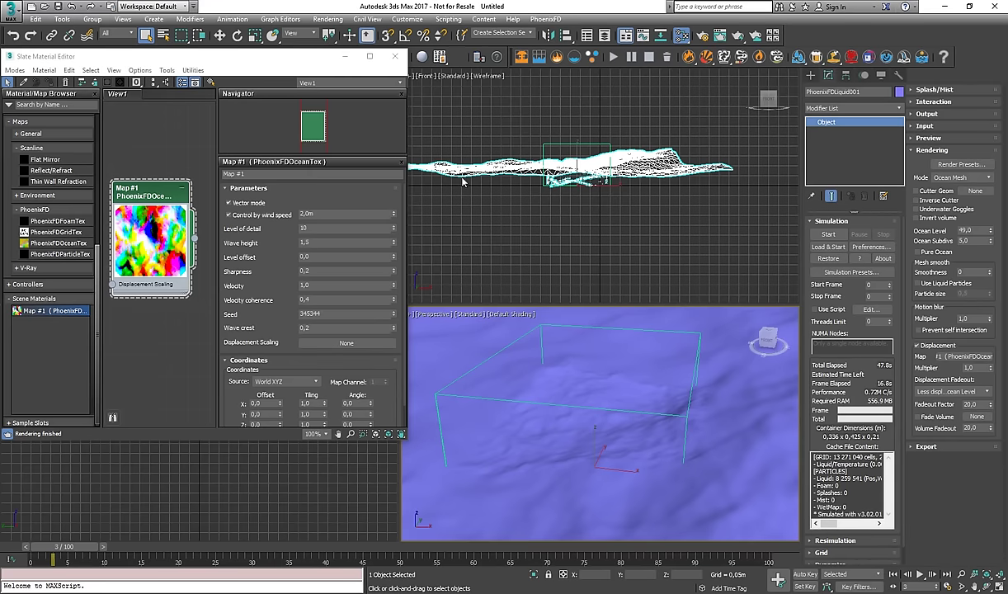
# Enable Pure Ocean for the Phoenix FD liquid and preview the ocean surface at frames 45 and 62.
pyautogui.click(933, 256)
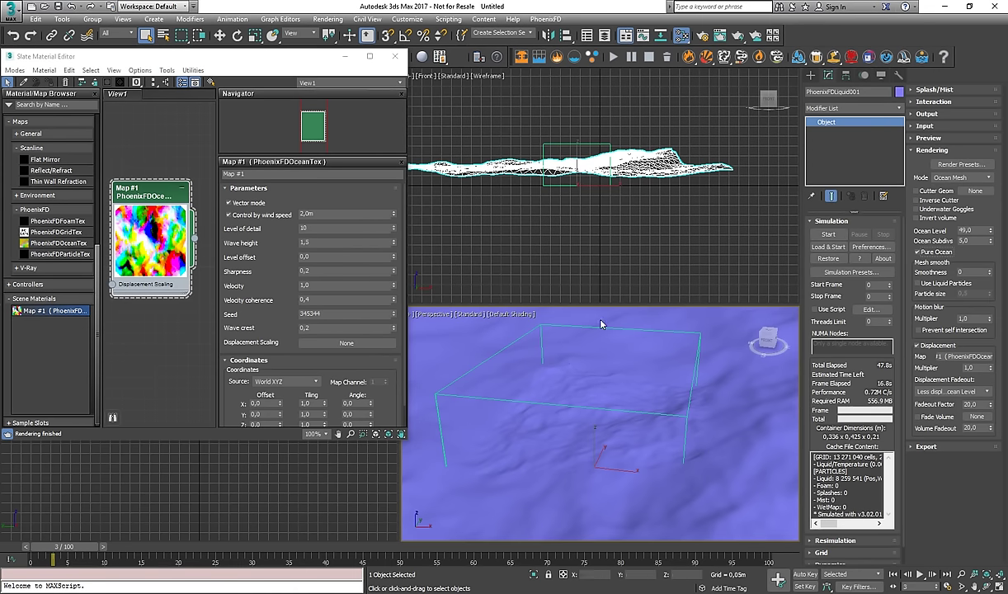
pyautogui.moveTo(66, 546); pyautogui.dragTo(488, 550)
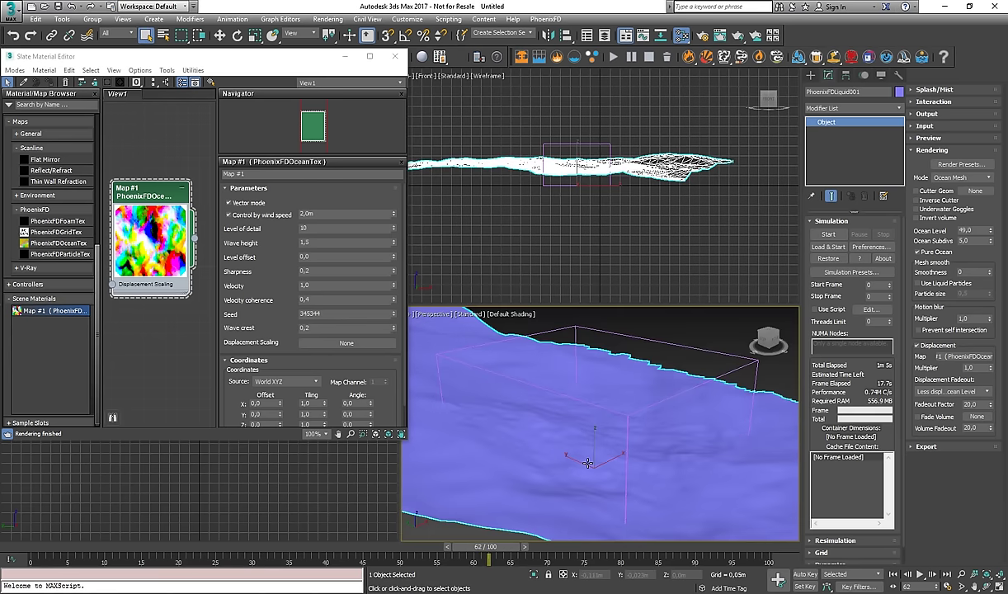
pyautogui.keyDown('alt'); pyautogui.moveTo(587, 463); pyautogui.dragTo(522, 536, button='middle'); pyautogui.keyUp('alt')
pyautogui.moveTo(487, 547); pyautogui.dragTo(363, 552)
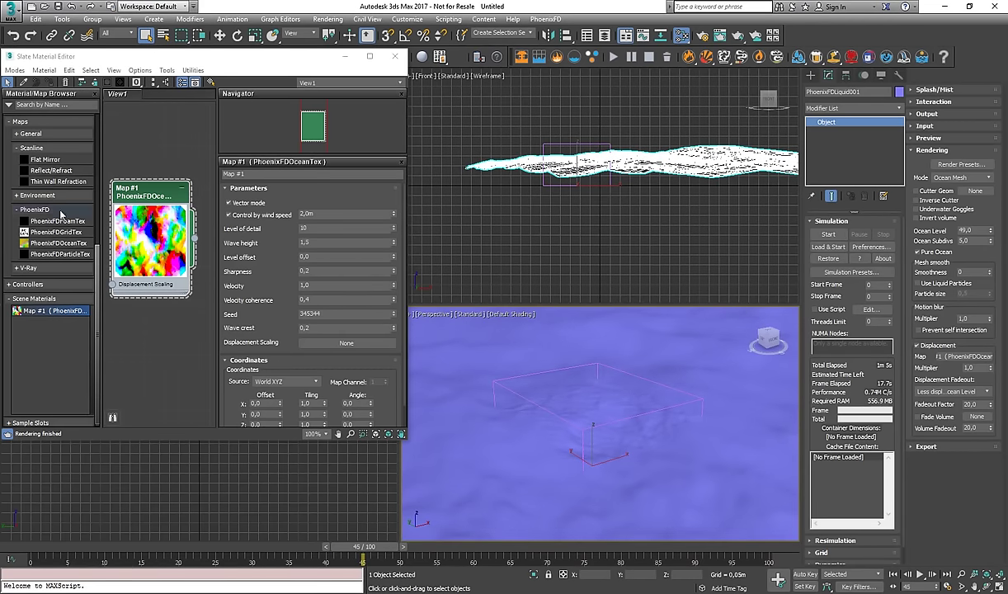
pyautogui.doubleClick(969, 230)
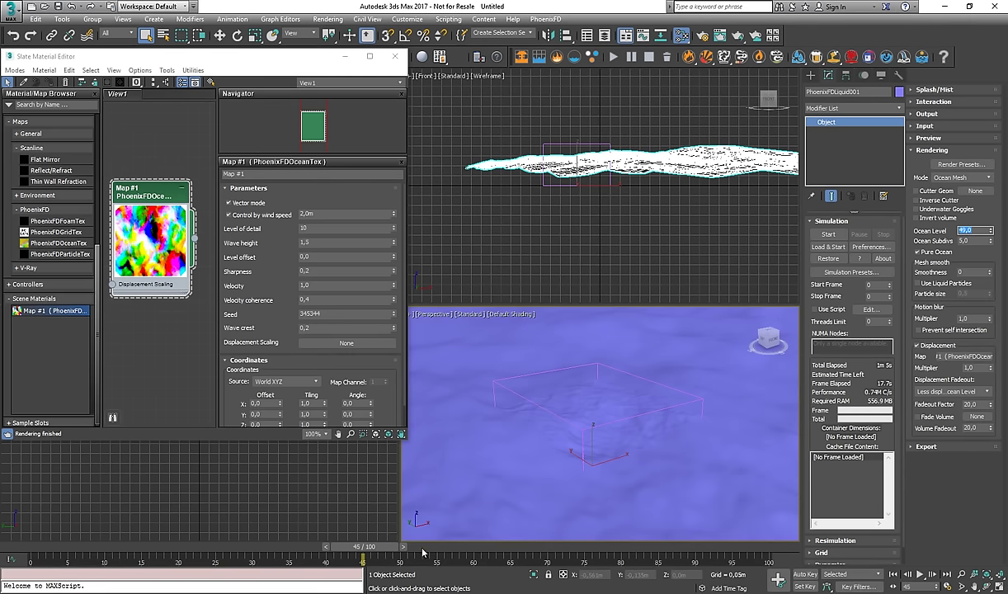
pyautogui.moveTo(382, 548); pyautogui.dragTo(505, 551)
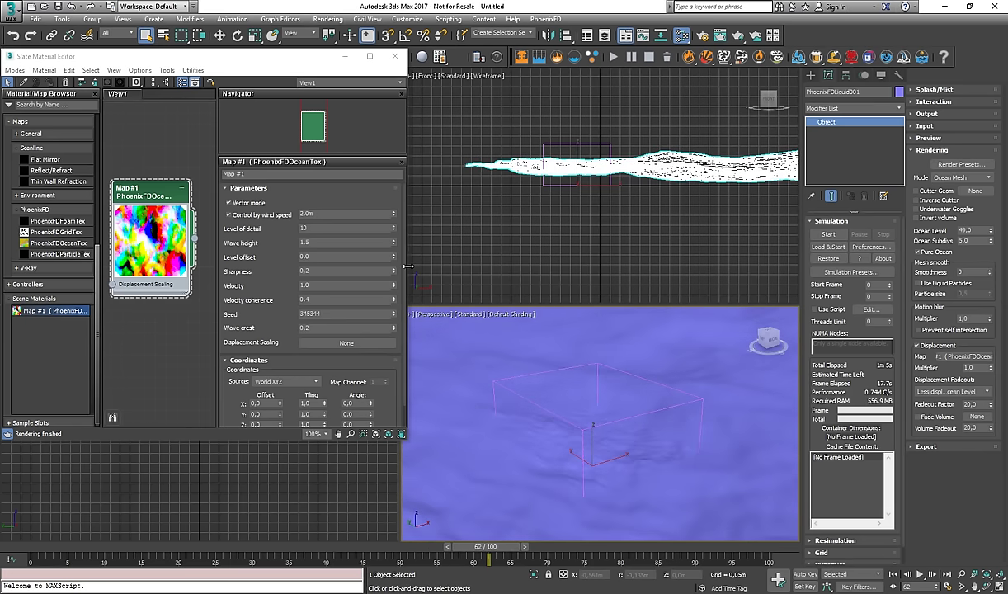
# Set the ocean texture's wave height to 1,44, sharpness to 0,39 and velocity coherence to 1,0, and preview frame 67.
pyautogui.moveTo(393, 242)
pyautogui.mouseDown()
pyautogui.moveTo(393, 196)
pyautogui.moveTo(395, 250)
pyautogui.moveTo(377, 231)
pyautogui.moveTo(381, 191)
pyautogui.moveTo(404, 244)
pyautogui.moveTo(395, 285)
pyautogui.moveTo(383, 257)
pyautogui.mouseUp()
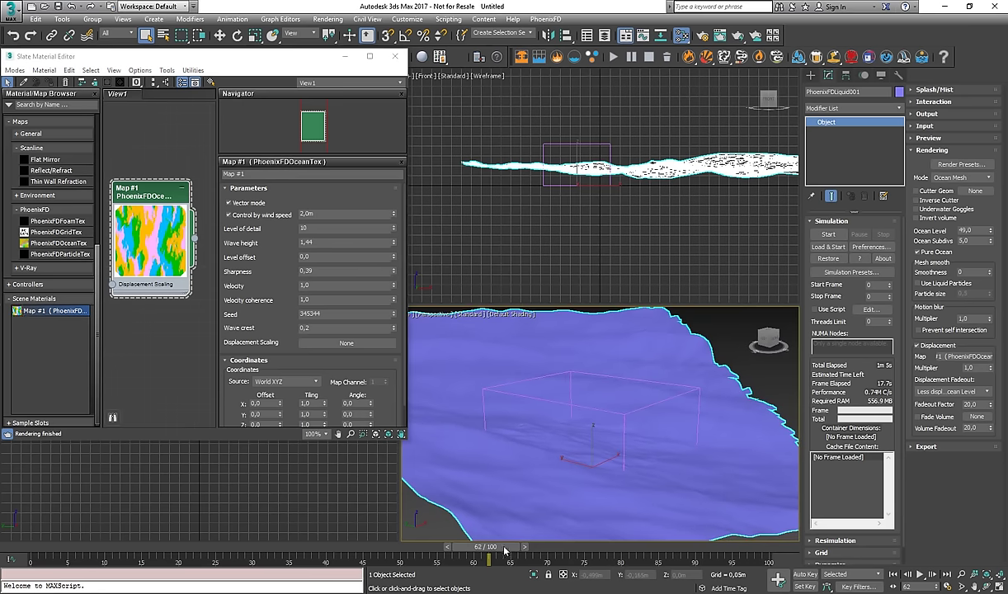
pyautogui.moveTo(504, 551); pyautogui.dragTo(528, 548)
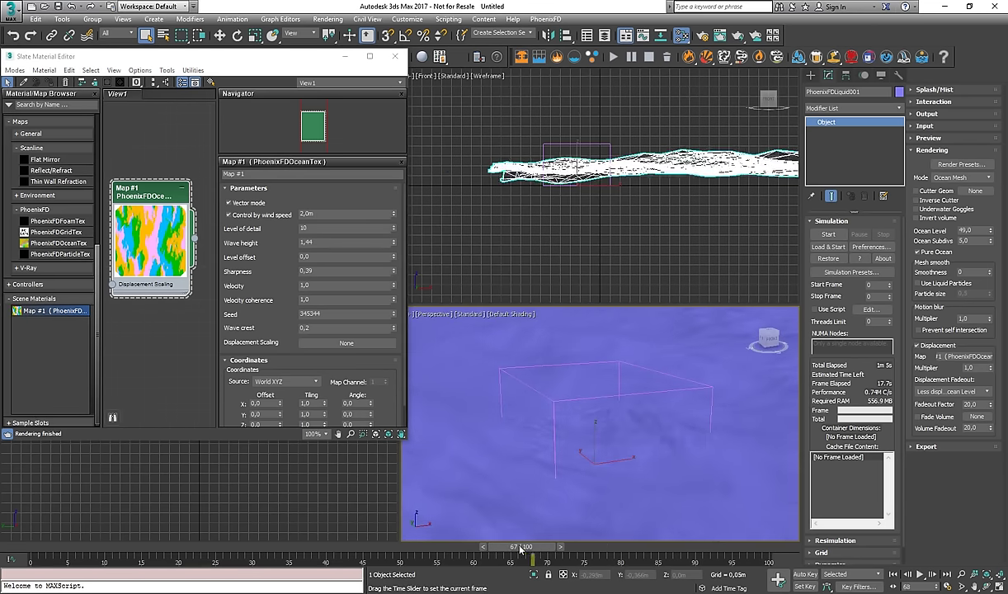
# Switch the liquid's rendering mode to Cap Mesh and preview the surface at frame 54.
pyautogui.click(957, 177)
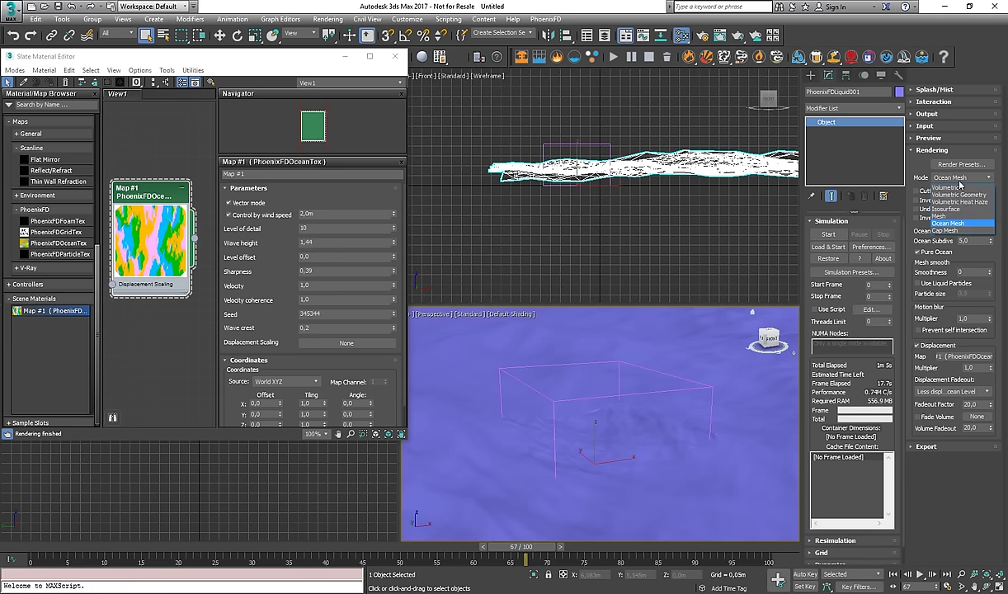
pyautogui.click(955, 231)
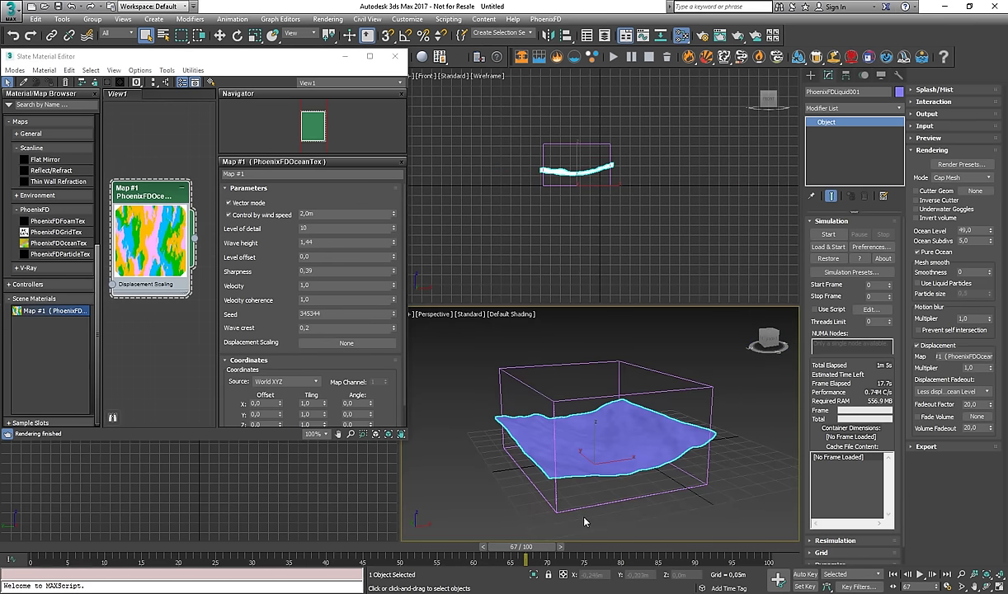
pyautogui.scroll(5, 557, 495)
pyautogui.keyDown('alt'); pyautogui.moveTo(578, 454); pyautogui.dragTo(569, 489, button='middle'); pyautogui.keyUp('alt')
pyautogui.moveTo(524, 547); pyautogui.dragTo(476, 550)
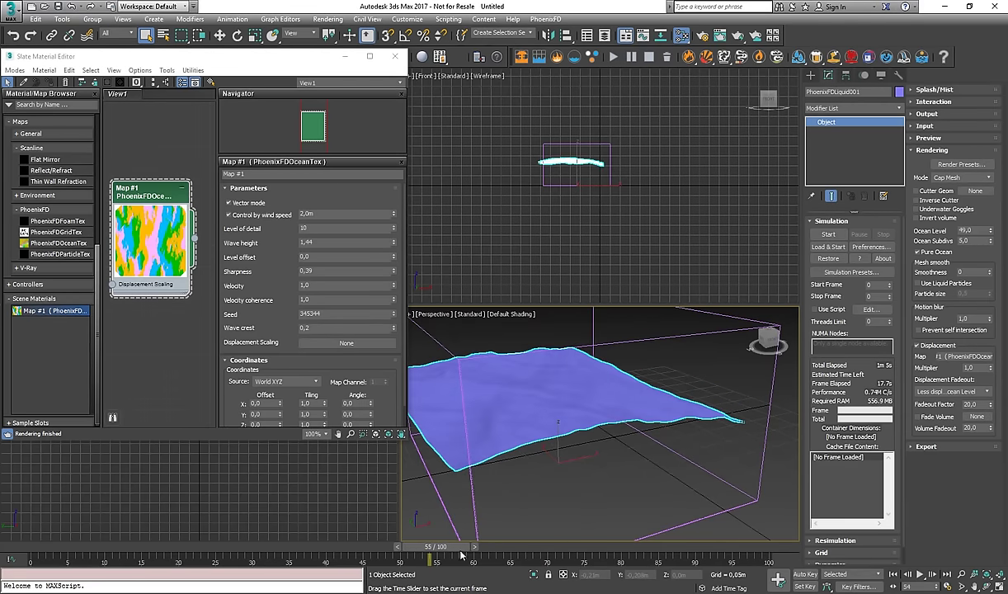
# Lower the ocean texture's wave height to 0,806 and test-render the cap mesh at frame 54.
pyautogui.moveTo(394, 243); pyautogui.dragTo(394, 262)
pyautogui.moveTo(453, 540); pyautogui.dragTo(438, 541)
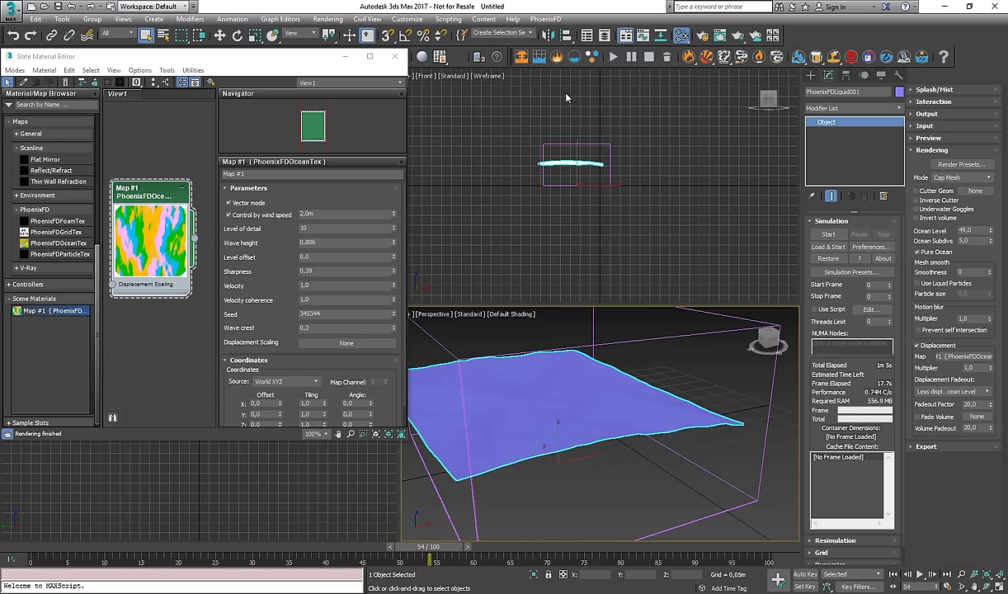
pyautogui.click(740, 37)
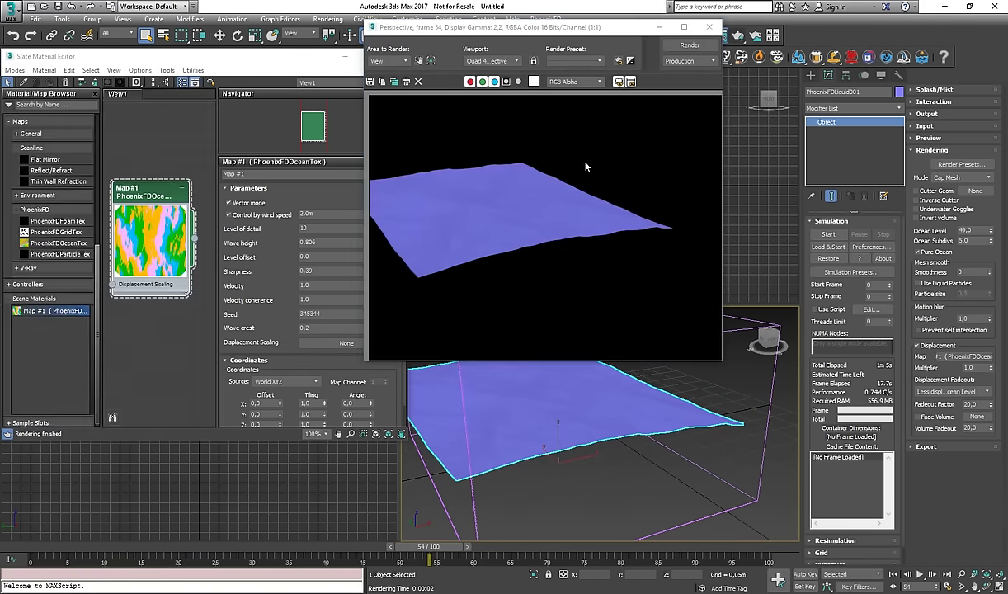
pyautogui.click(709, 28)
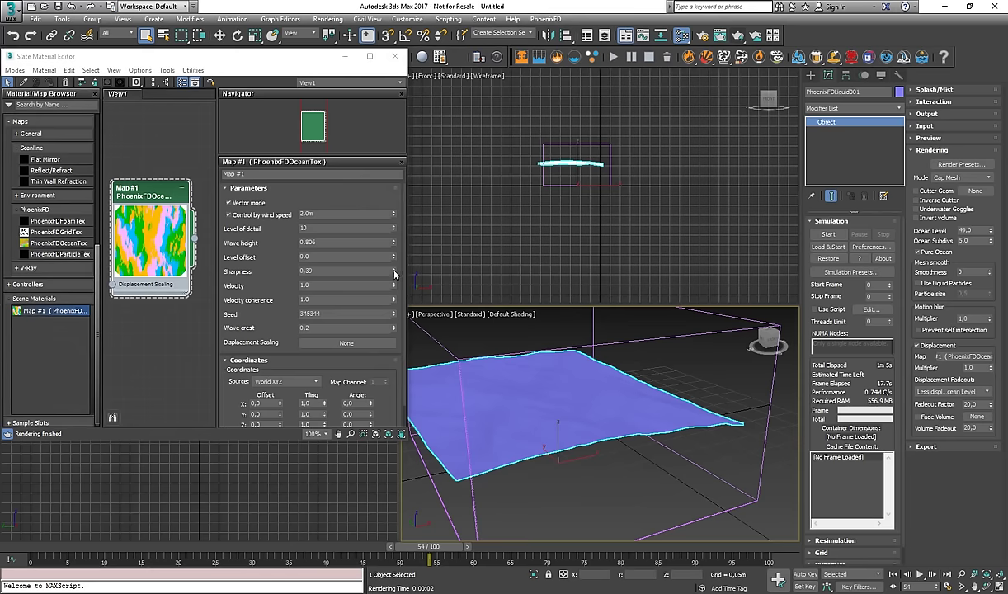
# Set the ocean texture's wave height to 1,706, sharpness to 0,65 and velocity coherence to 0,79, and render the cap mesh.
pyautogui.moveTo(393, 273); pyautogui.dragTo(395, 243)
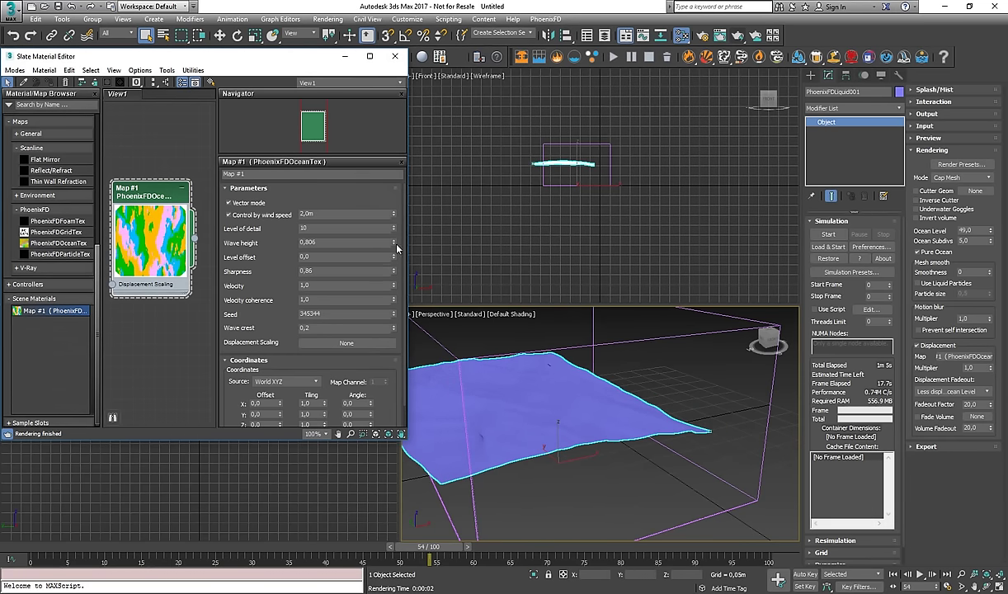
pyautogui.moveTo(394, 227); pyautogui.dragTo(399, 192)
pyautogui.moveTo(394, 272); pyautogui.dragTo(393, 312)
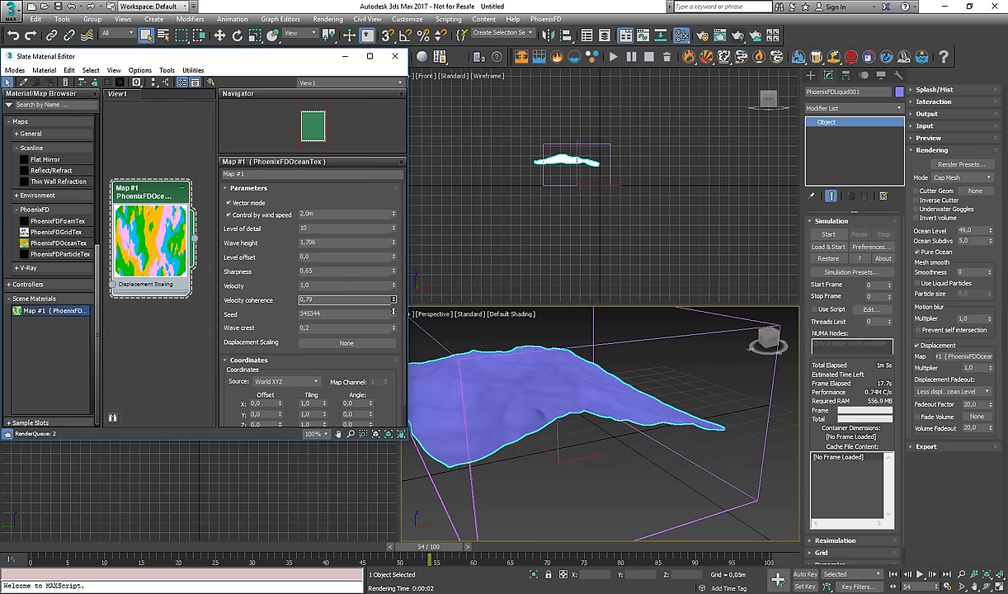
pyautogui.keyDown('alt'); pyautogui.moveTo(520, 392); pyautogui.dragTo(561, 403, button='middle'); pyautogui.keyUp('alt')
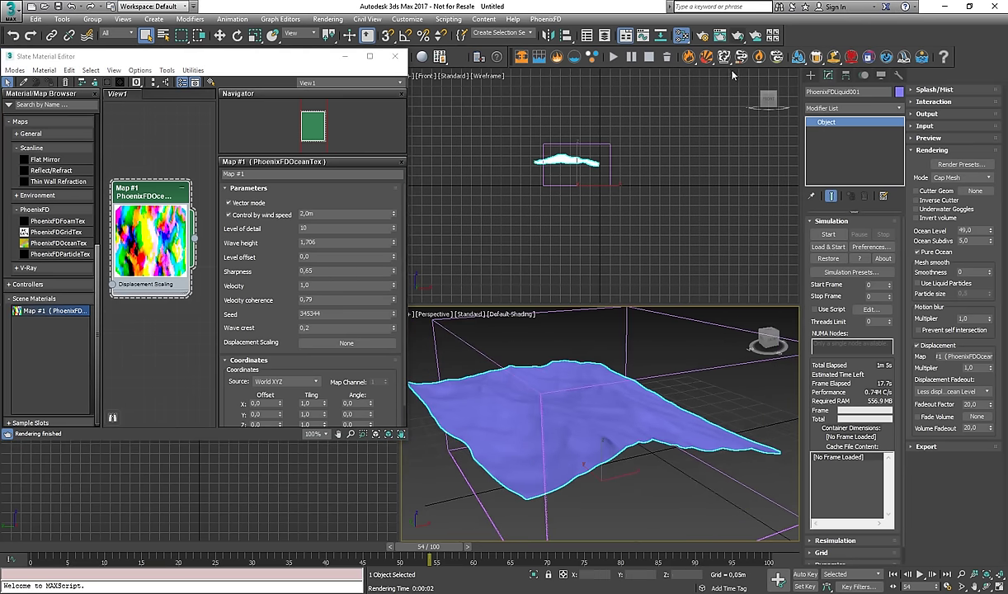
pyautogui.click(740, 36)
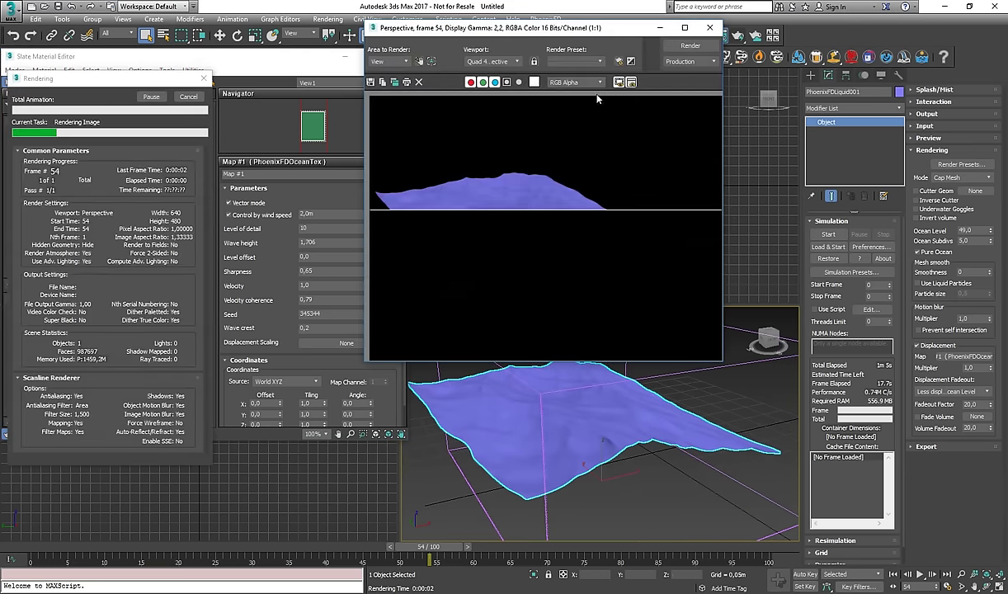
# Switch the liquid's rendering mode back to Ocean Mesh and render frame 54 again.
pyautogui.click(953, 178)
pyautogui.click(945, 206)
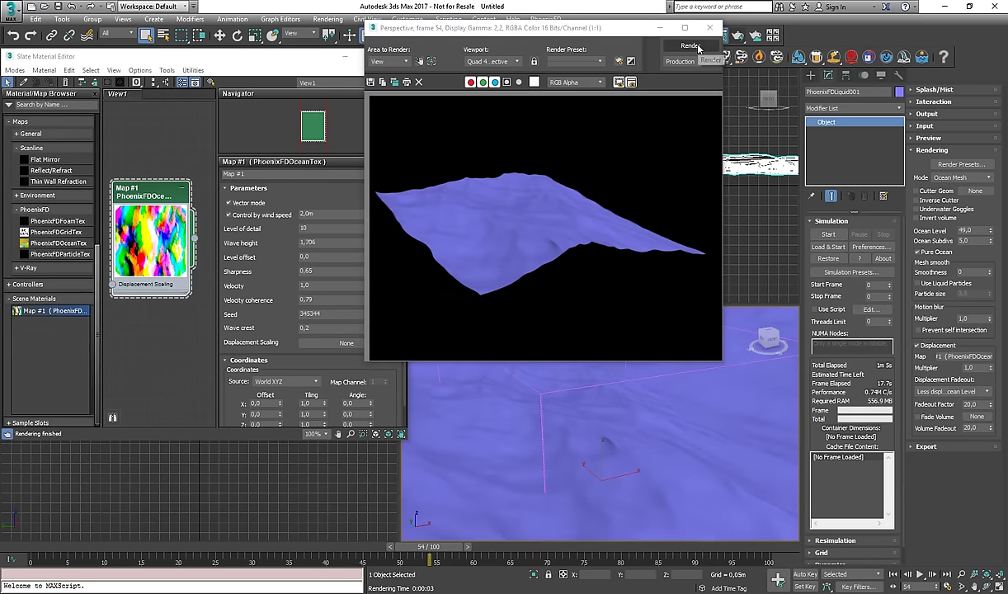
pyautogui.click(691, 46)
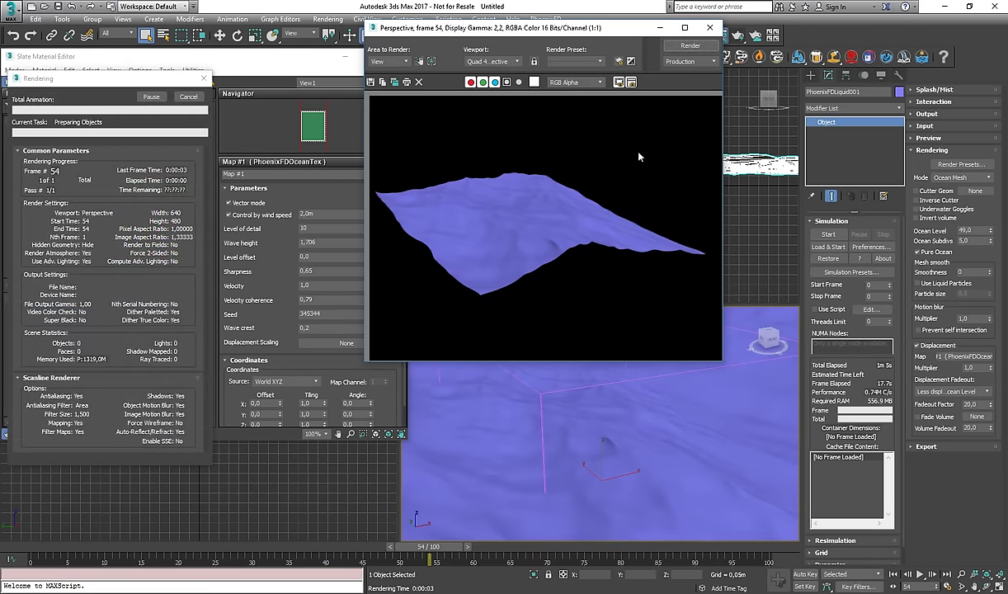